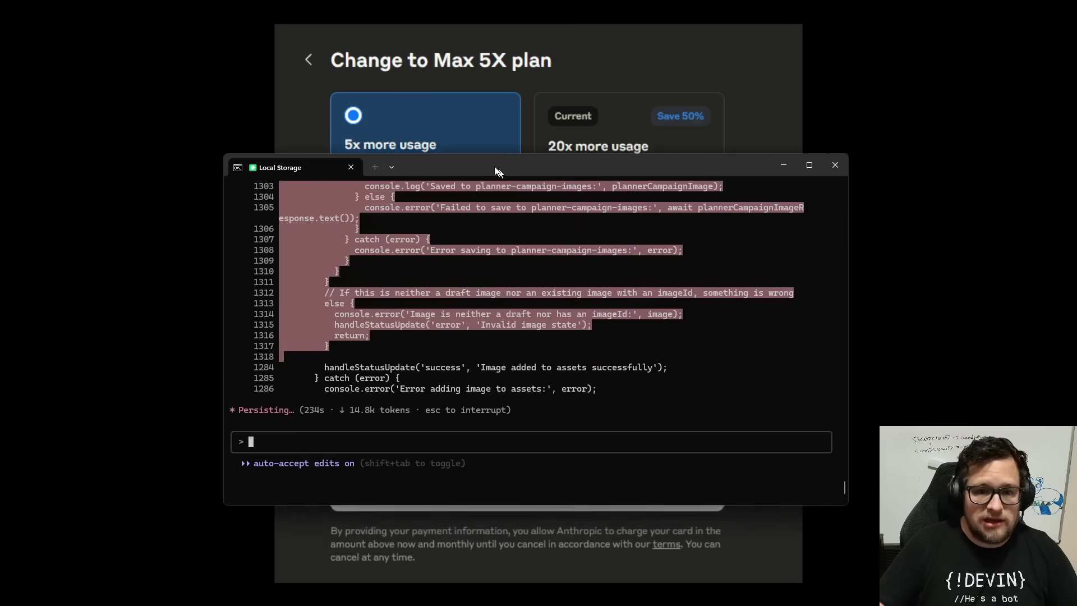
Drag the Local Storage terminal session window over the plan page.
left_click_drag(1076, 147, 482, 149)
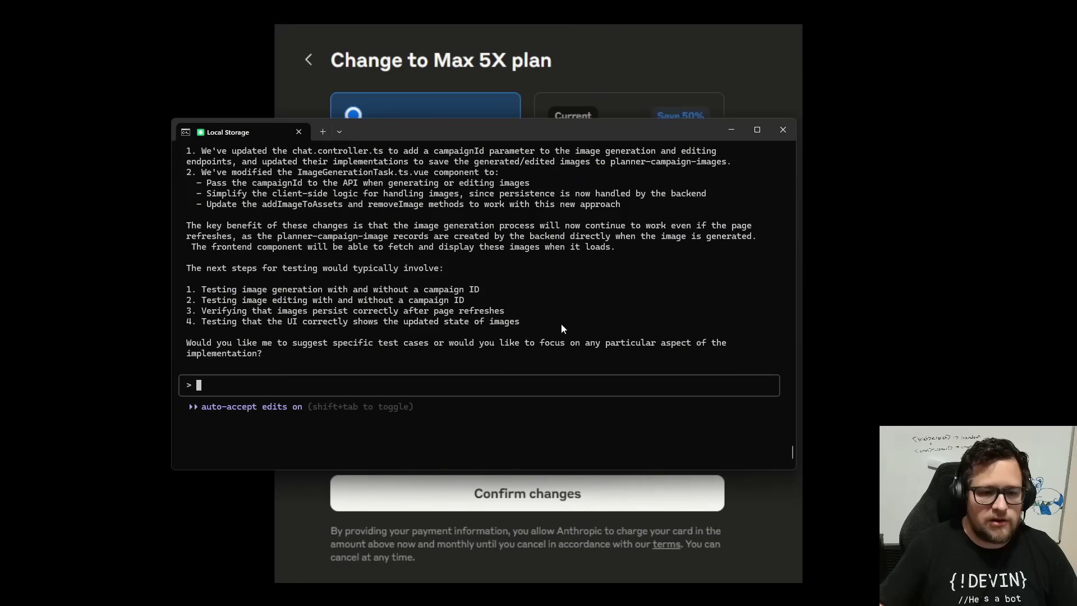
type("/")
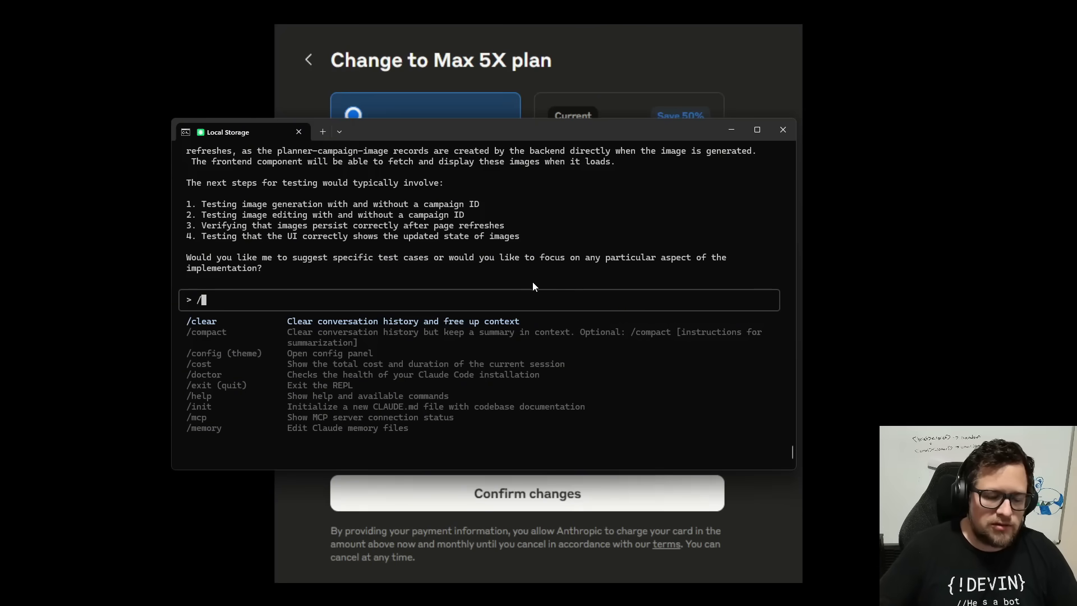
scroll(529, 286, "up", 3)
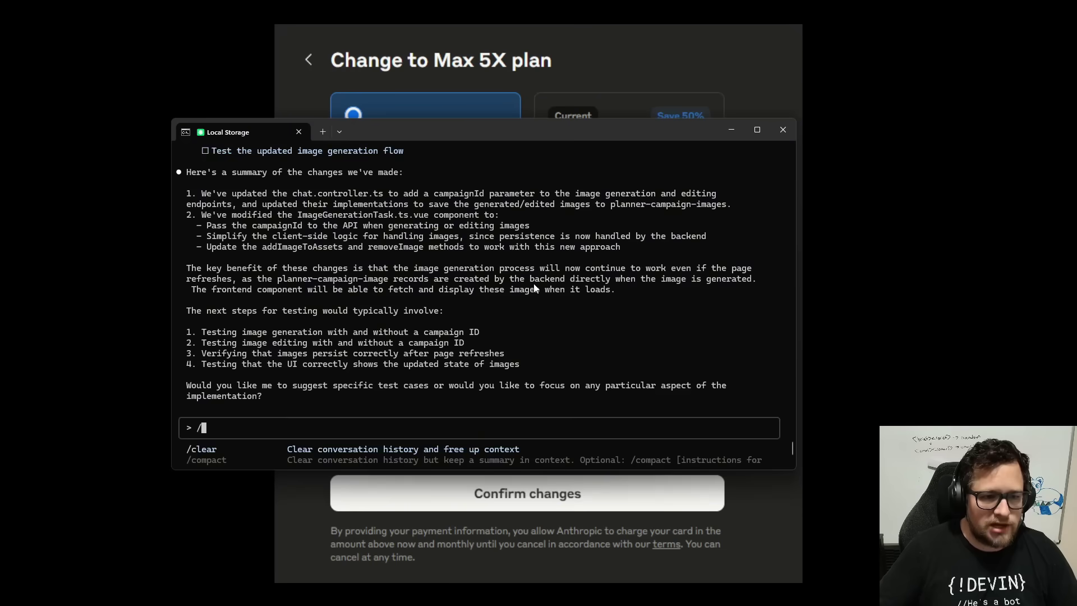
scroll(534, 289, "up", 7)
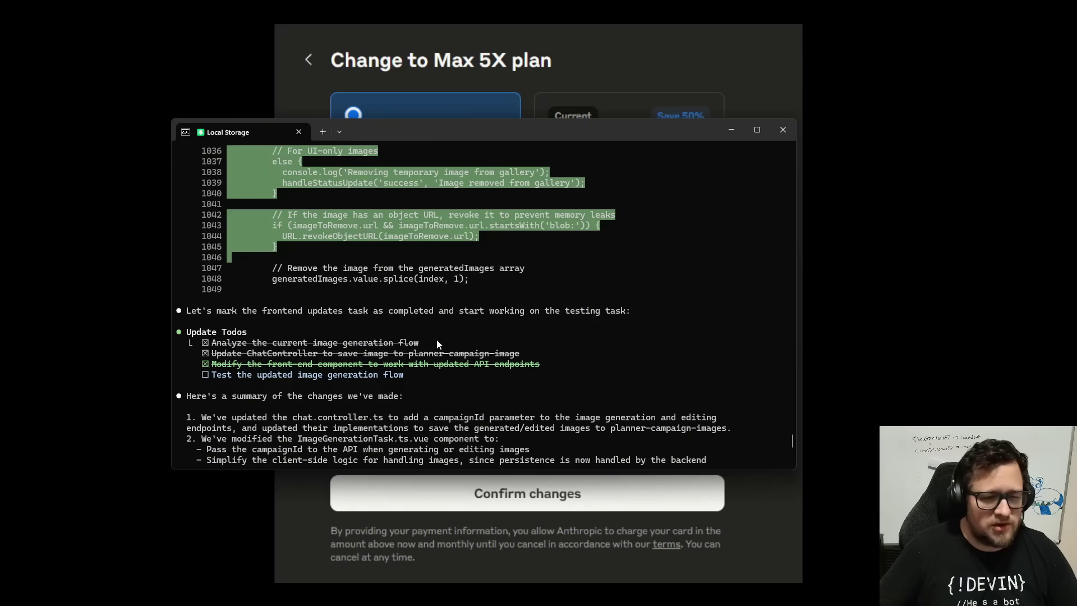
type("/")
left_click_drag(474, 135, 533, 169)
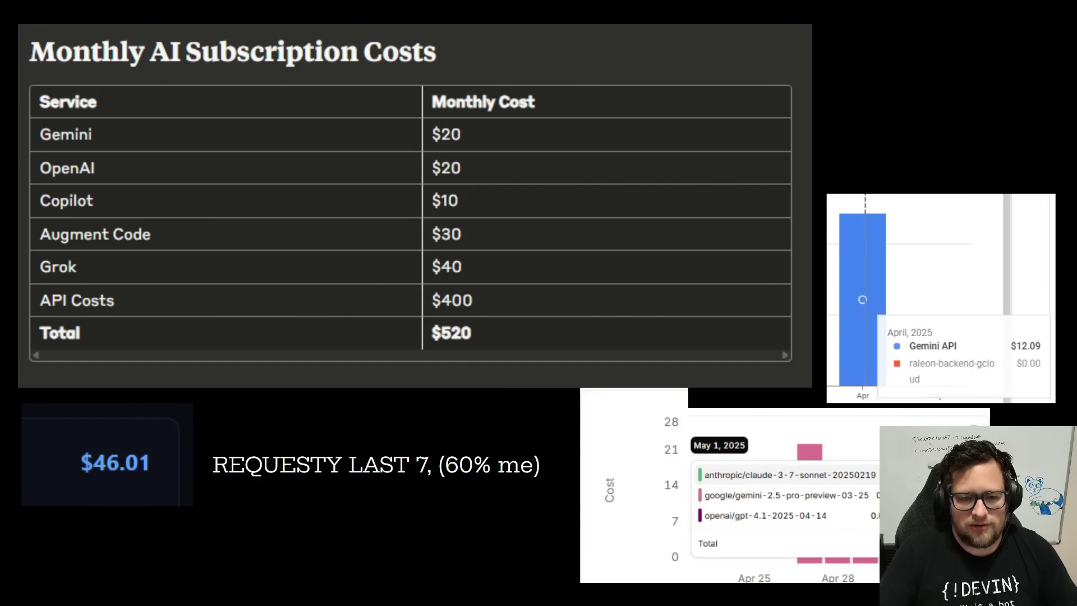
Advance past the subscription-cost slide to the next slide.
key("Right")
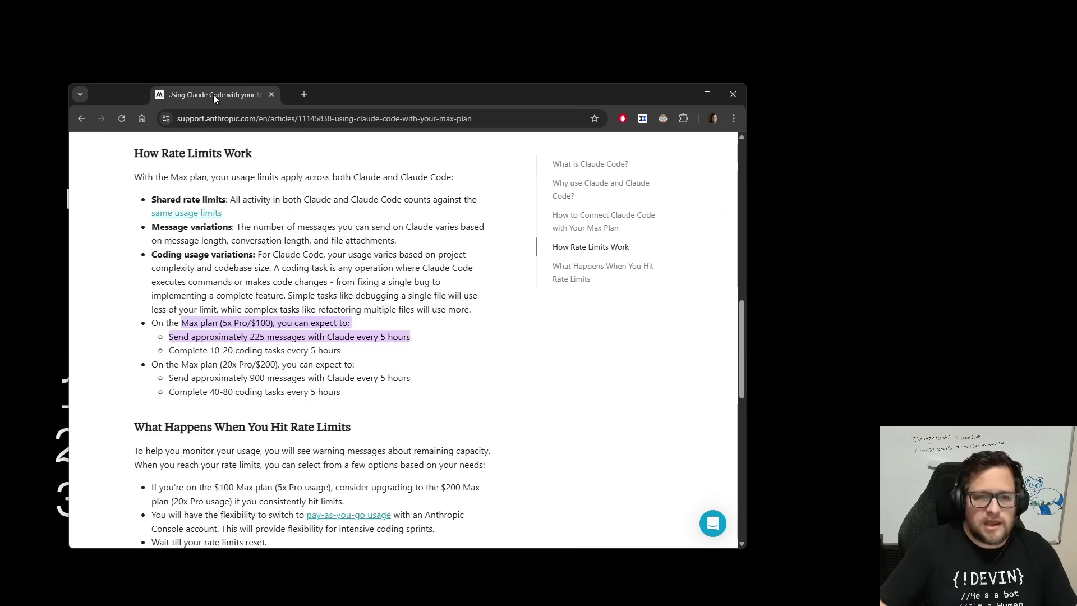
double_click(312, 101)
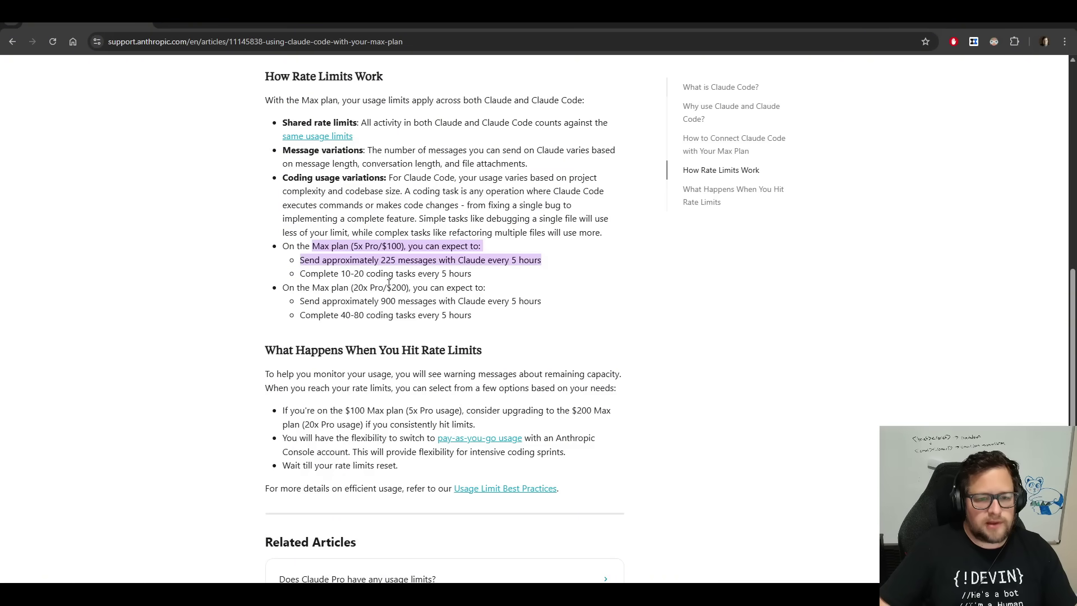
left_click_drag(294, 262, 562, 259)
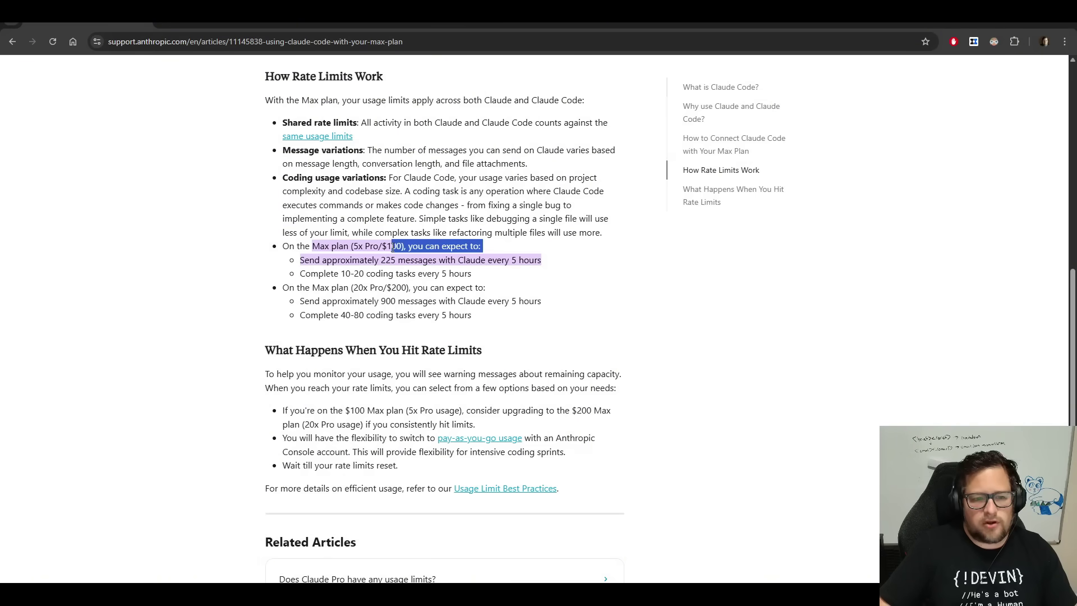
left_click_drag(481, 246, 380, 246)
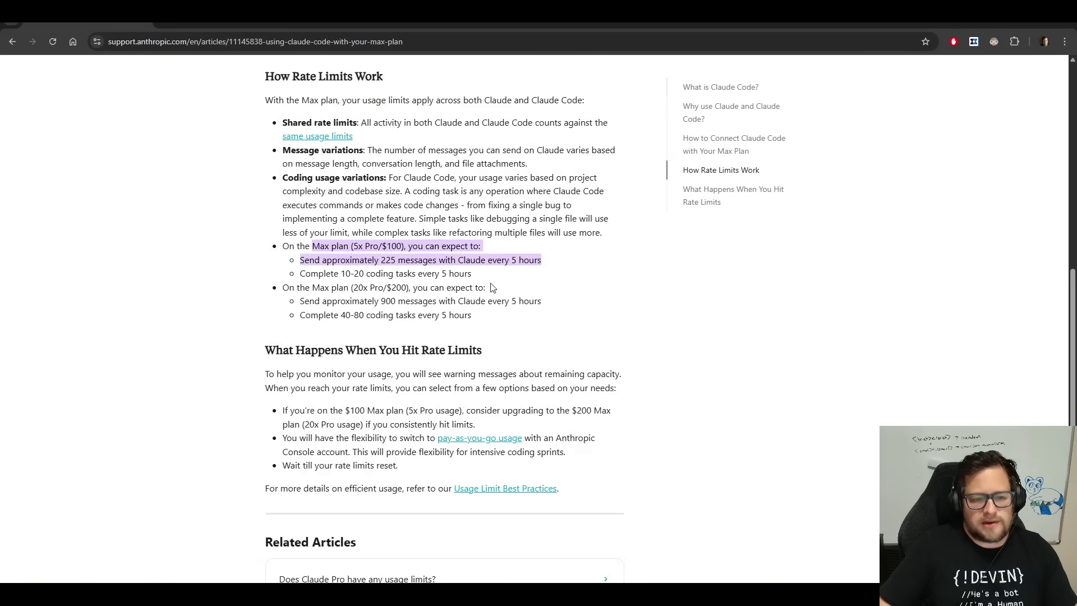
left_click_drag(291, 305, 556, 302)
left_click(558, 302)
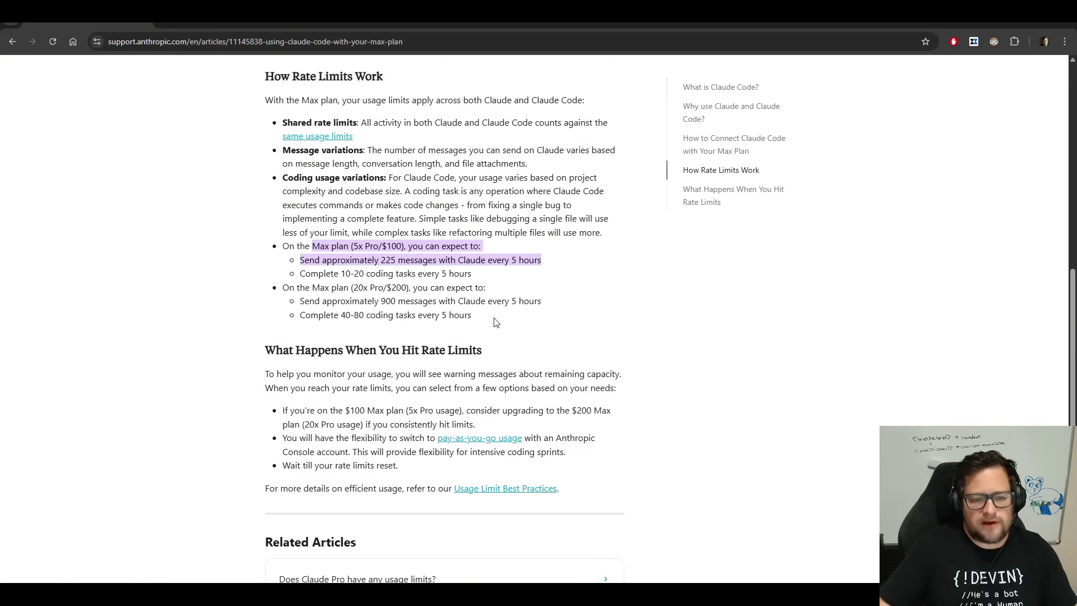
left_click_drag(495, 323, 260, 289)
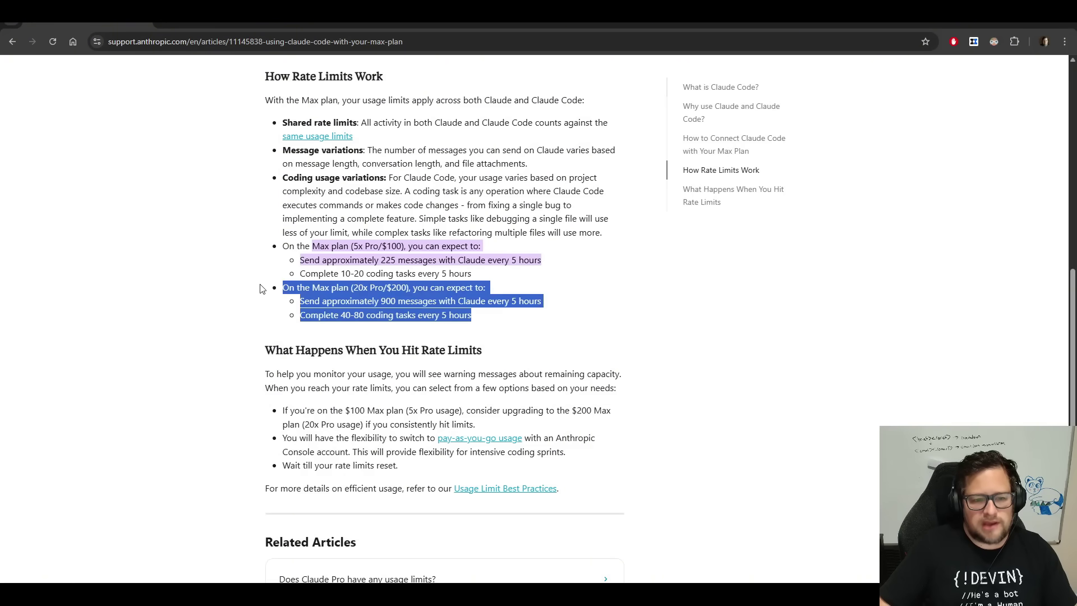
left_click(463, 336)
left_click_drag(473, 315, 268, 295)
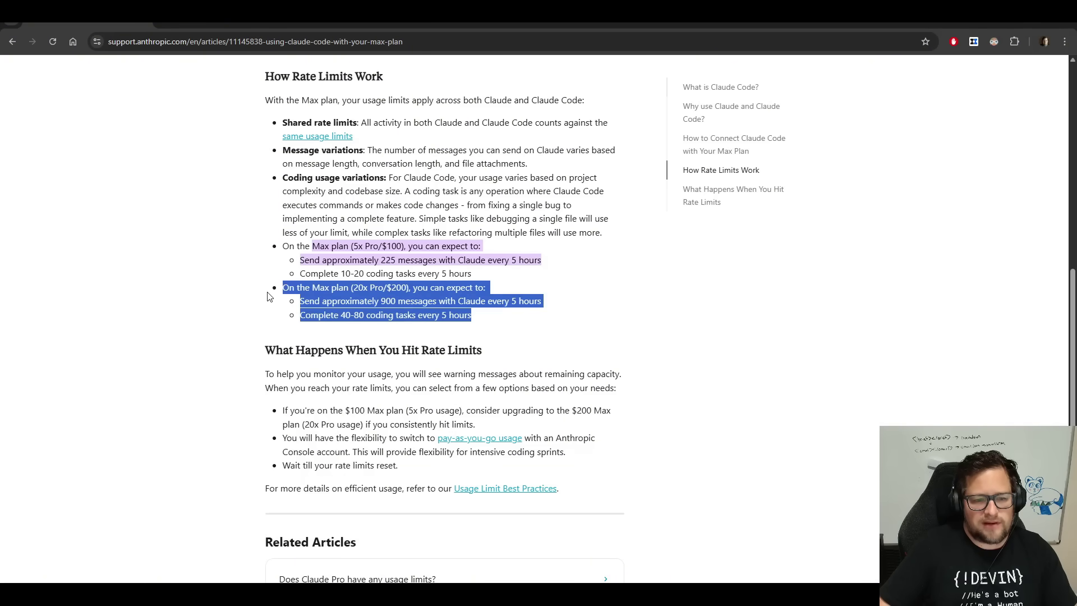
left_click(378, 300)
left_click_drag(480, 316, 284, 291)
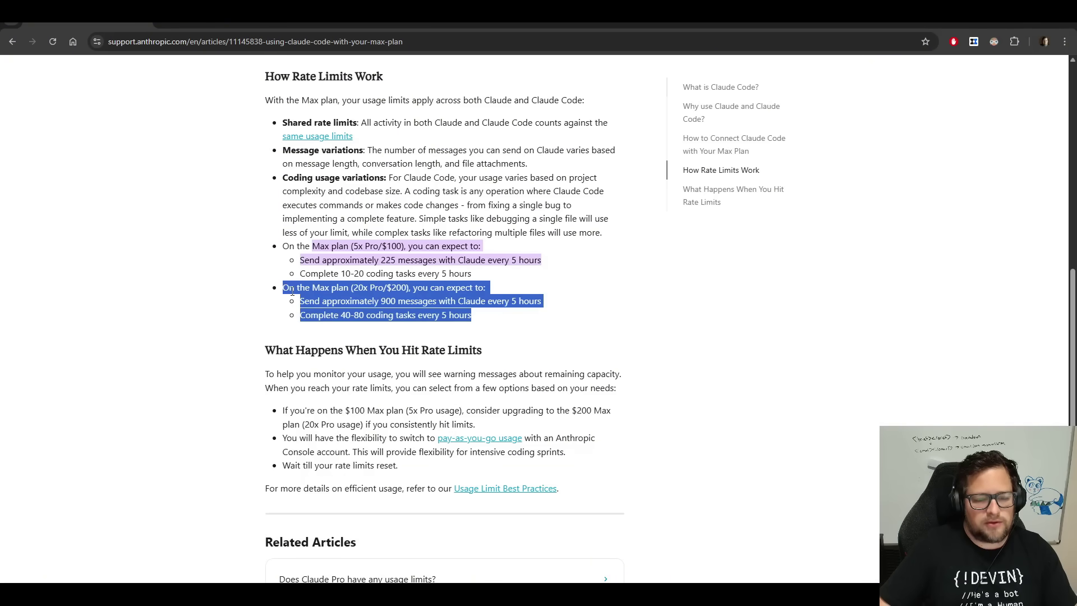
left_click(443, 313)
left_click_drag(486, 321, 283, 289)
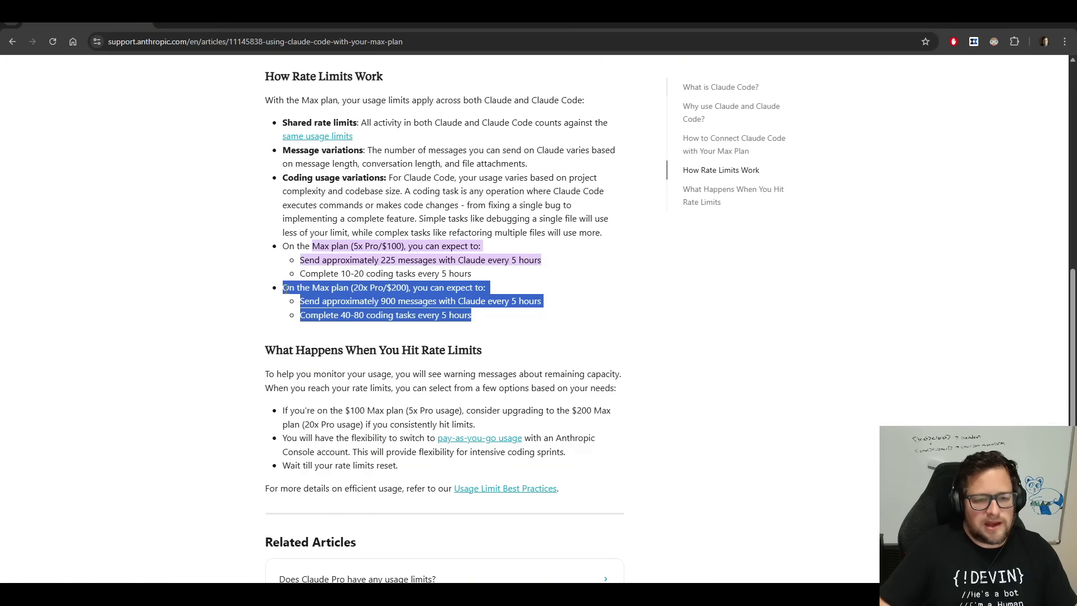
left_click(413, 312)
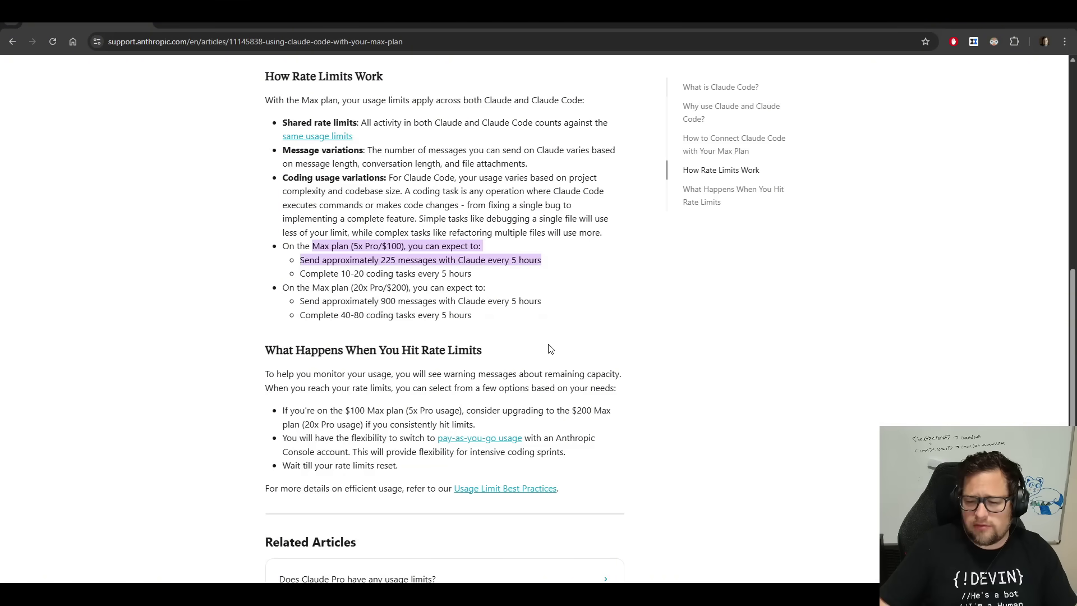
mouse_move(490, 323)
left_mouse_down()
mouse_move(292, 304)
mouse_move(289, 287)
left_mouse_up()
left_click(426, 308)
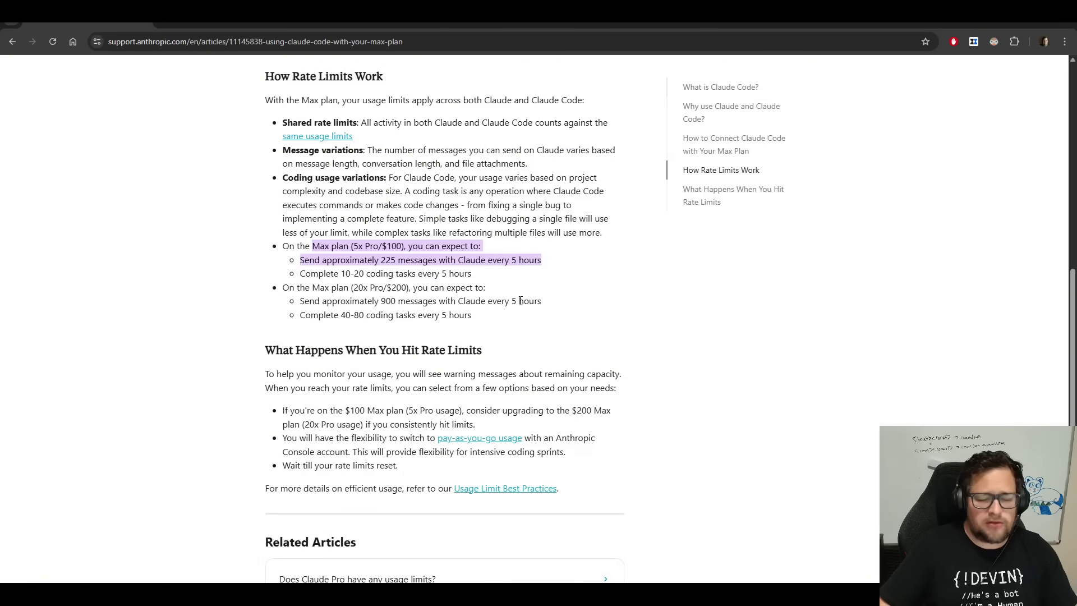